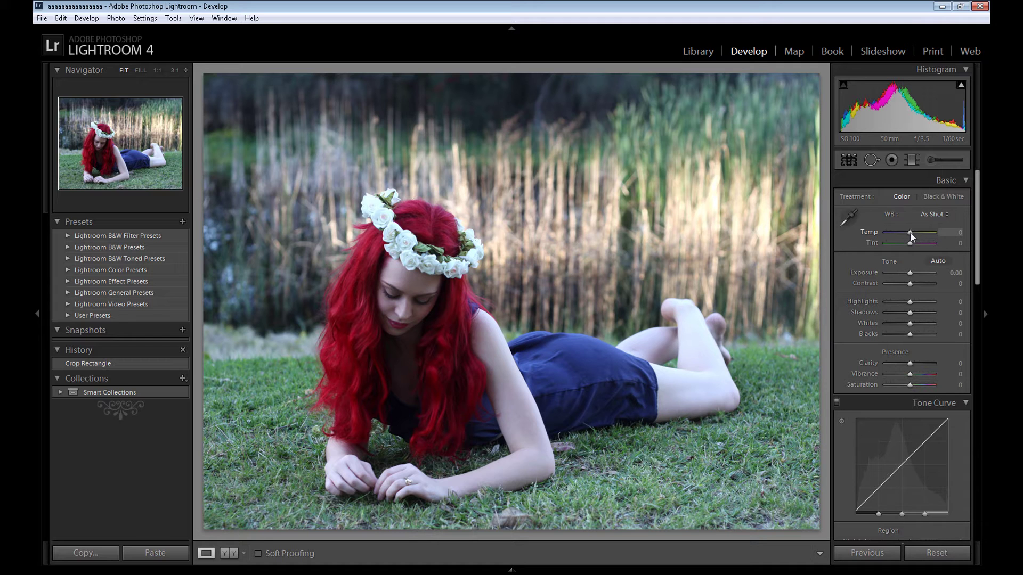
Warm the white balance Temp to +24 and add a magenta Tint of +24
{"action": "left_click_drag", "start_coordinate": [910, 234], "coordinate": [915, 232]}
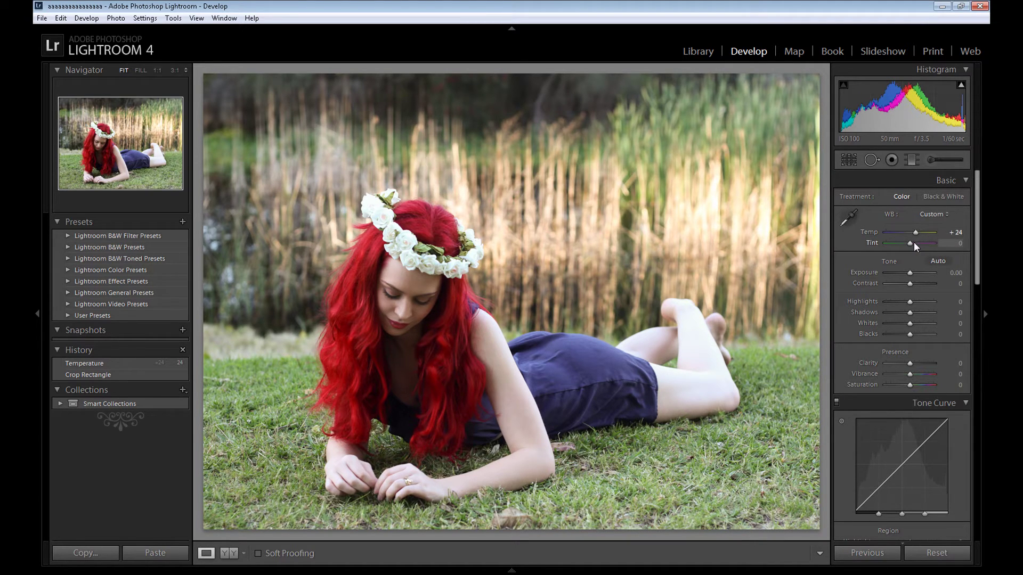
{"action": "left_click_drag", "start_coordinate": [910, 243], "coordinate": [916, 243]}
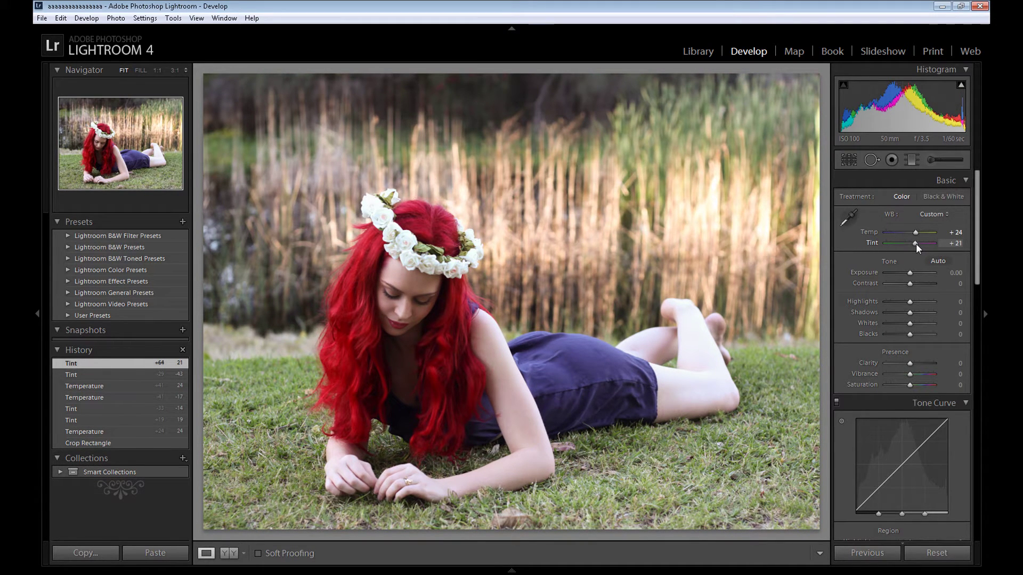
{"action": "left_click_drag", "start_coordinate": [916, 244], "coordinate": [917, 244]}
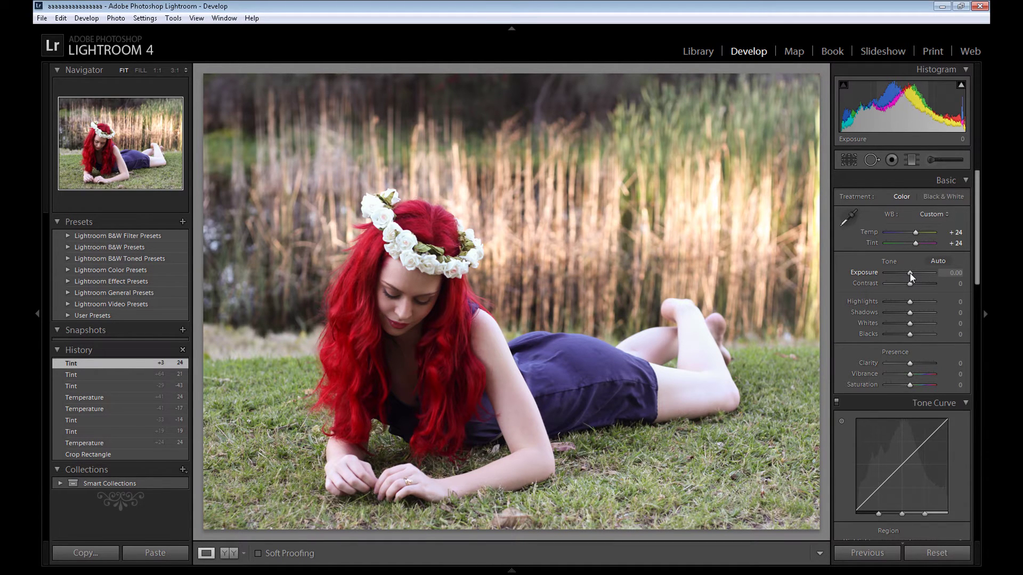
Raise Exposure to +0.36 and drag Contrast fully down to −100
{"action": "left_click_drag", "start_coordinate": [910, 275], "coordinate": [912, 276]}
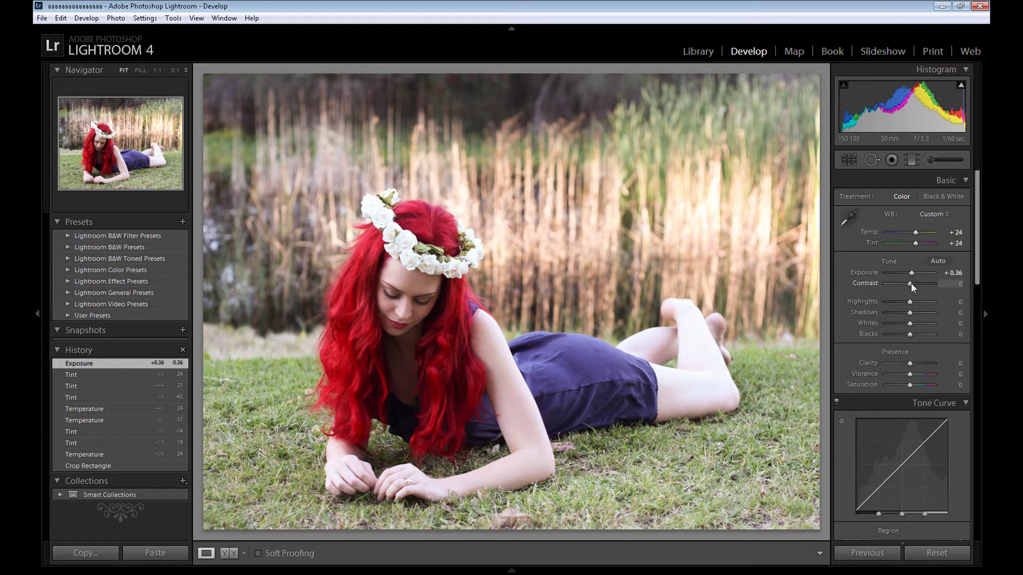
{"action": "left_click_drag", "start_coordinate": [907, 283], "coordinate": [850, 287]}
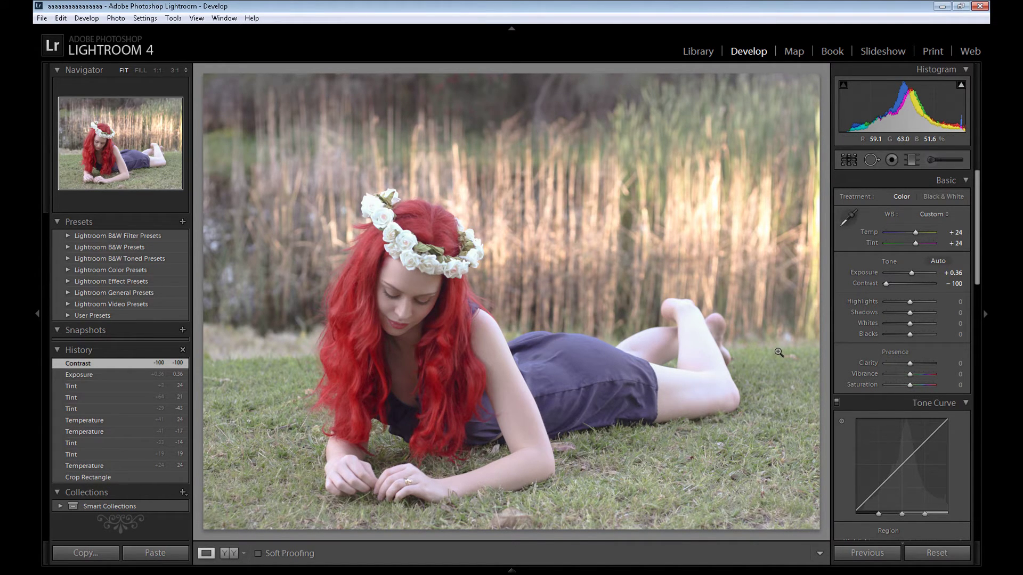
Set Shadows to +60, Whites to −19 and Blacks to +50 in the Basic panel
{"action": "left_click", "coordinate": [895, 312]}
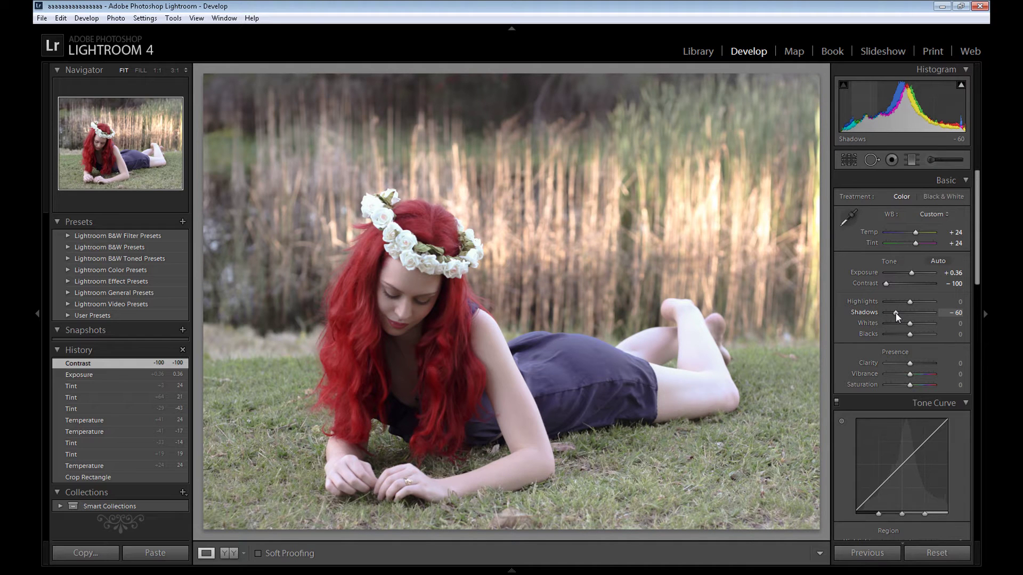
{"action": "left_click_drag", "start_coordinate": [896, 312], "coordinate": [923, 311]}
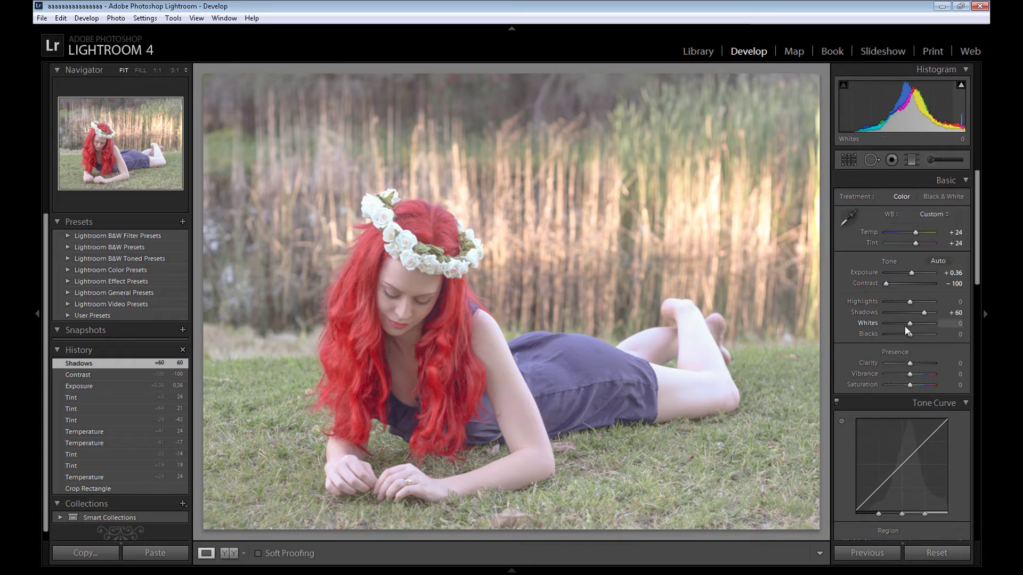
{"action": "left_click_drag", "start_coordinate": [909, 321], "coordinate": [908, 329]}
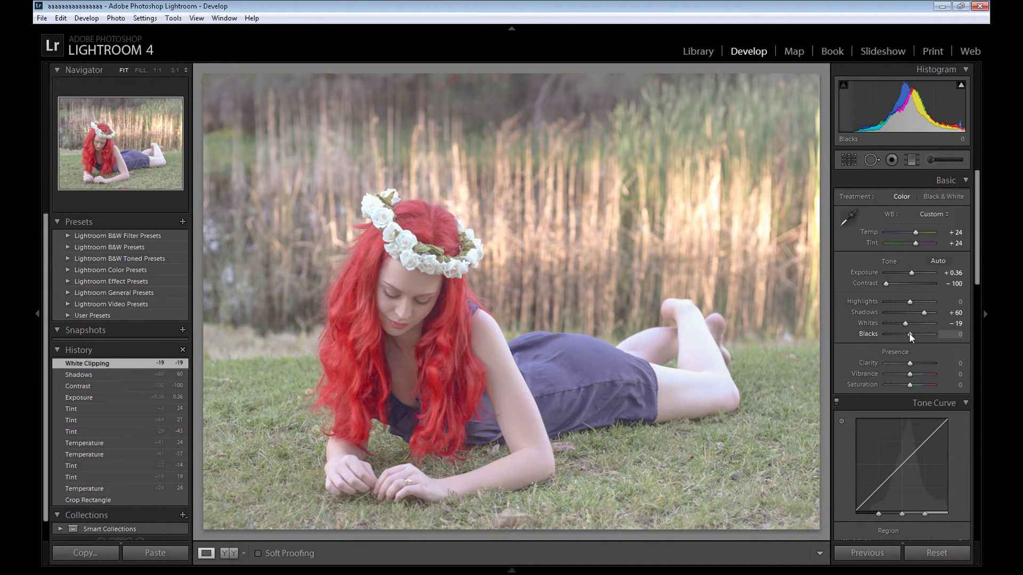
{"action": "left_click_drag", "start_coordinate": [908, 333], "coordinate": [921, 334]}
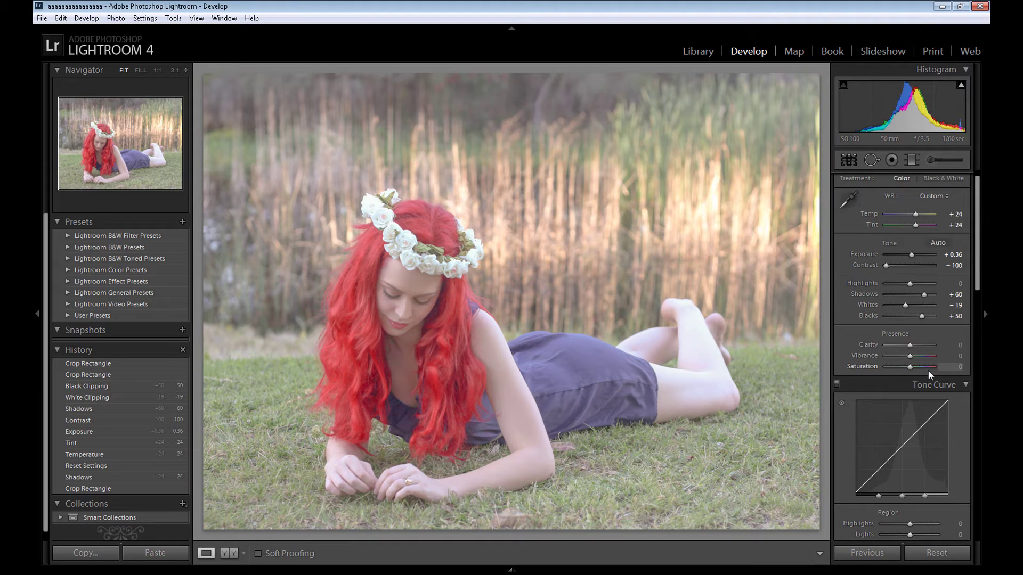
Lower Vibrance to −31 and collapse the Basic panel
{"action": "left_click", "coordinate": [902, 356]}
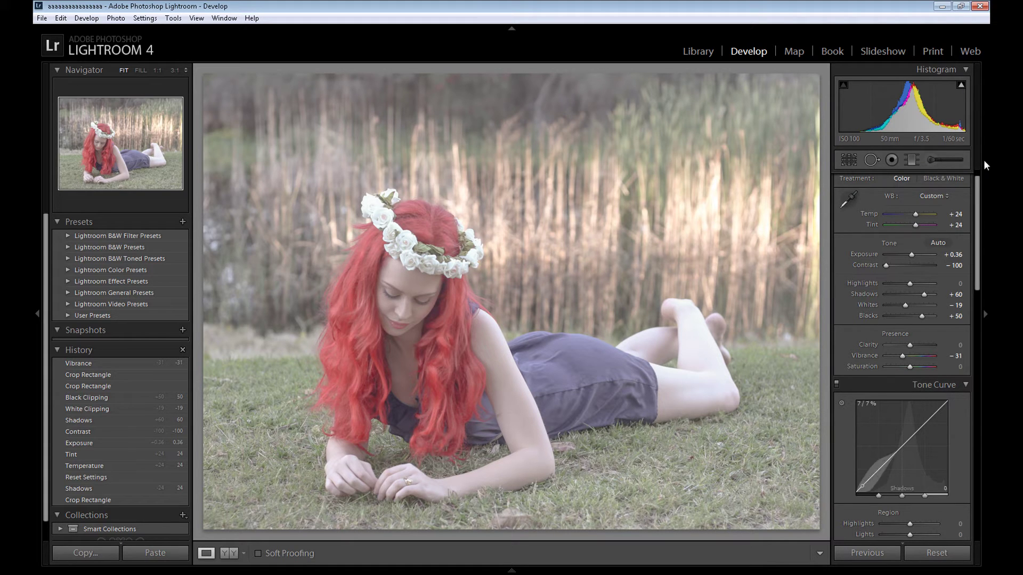
{"action": "left_click", "coordinate": [965, 181]}
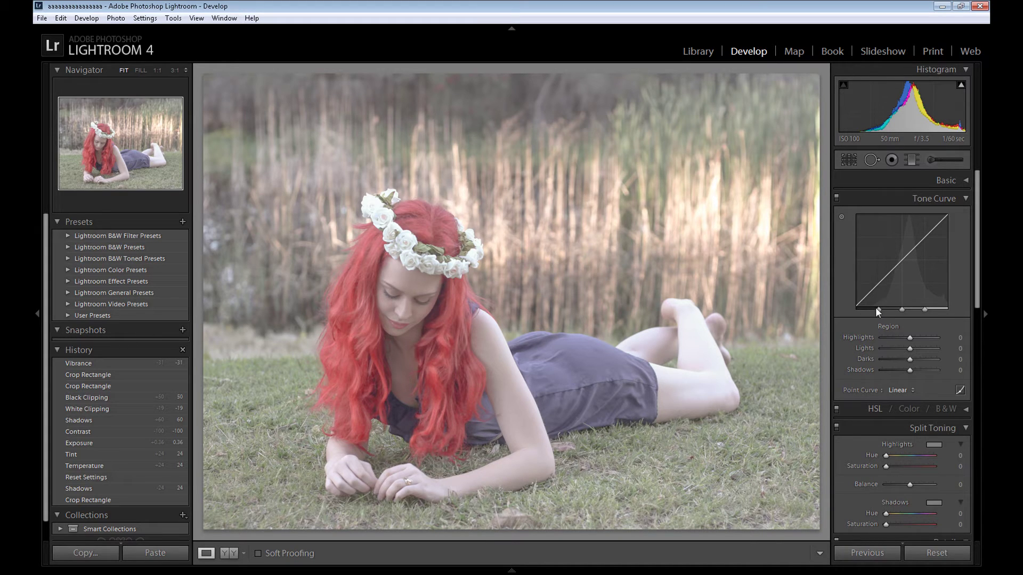
Pull the tone curve's Highlights region down to −65
{"action": "mouse_move", "coordinate": [878, 309]}
{"action": "mouse_move", "coordinate": [924, 310]}
{"action": "left_click_drag", "start_coordinate": [931, 230], "coordinate": [931, 241]}
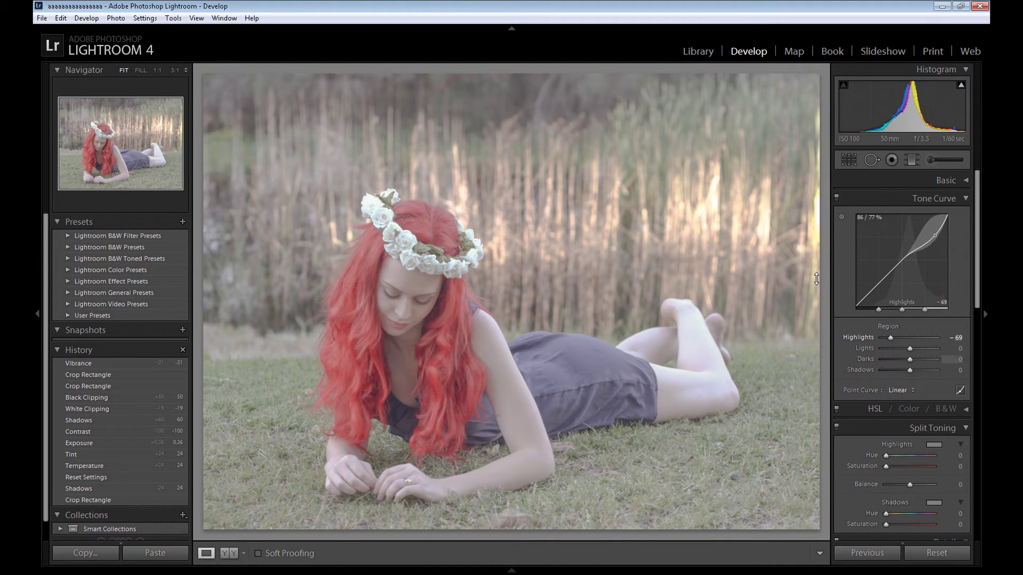
{"action": "left_click_drag", "start_coordinate": [816, 279], "coordinate": [817, 280]}
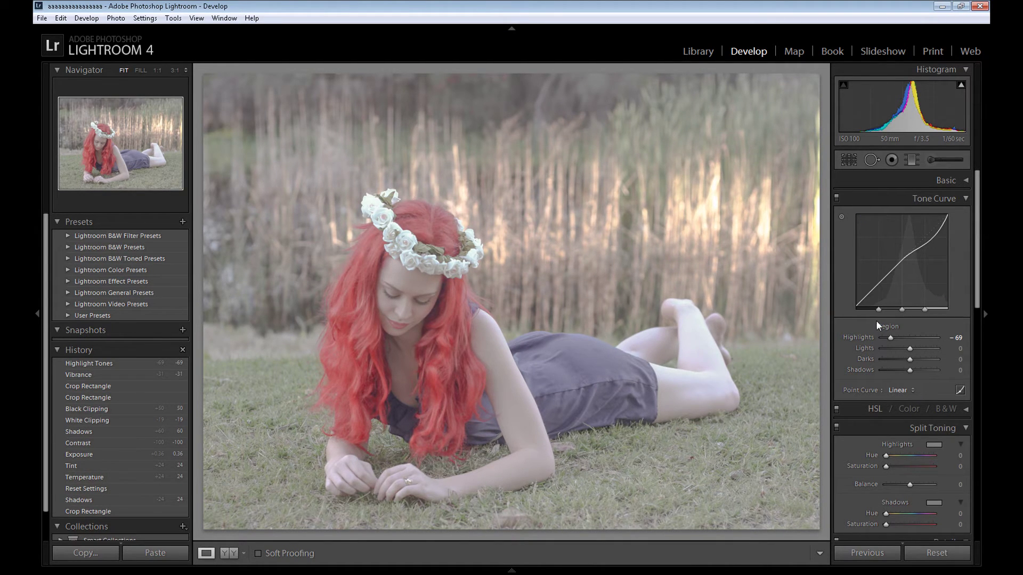
{"action": "left_click_drag", "start_coordinate": [890, 337], "coordinate": [891, 337]}
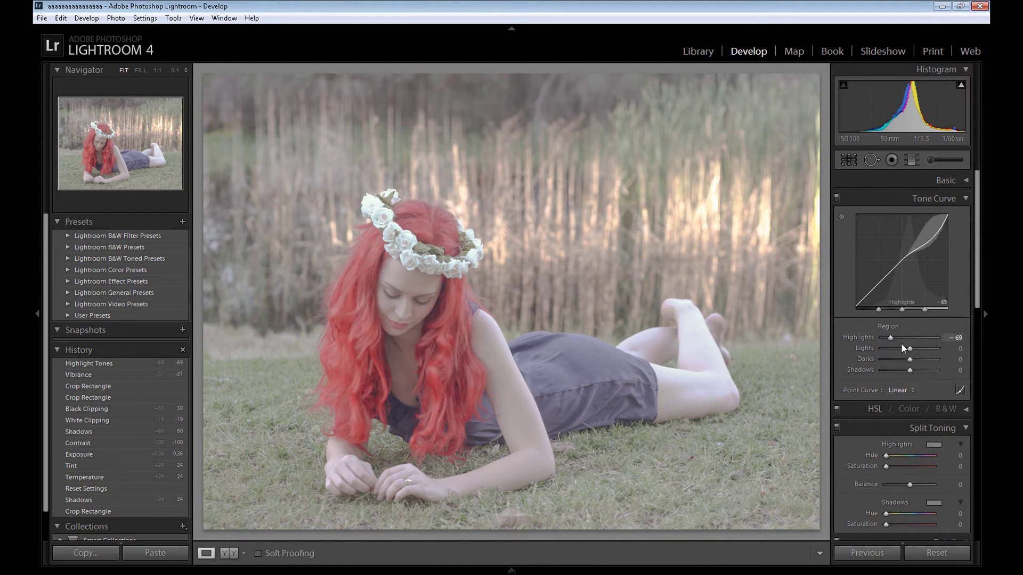
In point-curve mode, pull the Green channel's black point and white point (to about 91%) inward
{"action": "left_click", "coordinate": [960, 391]}
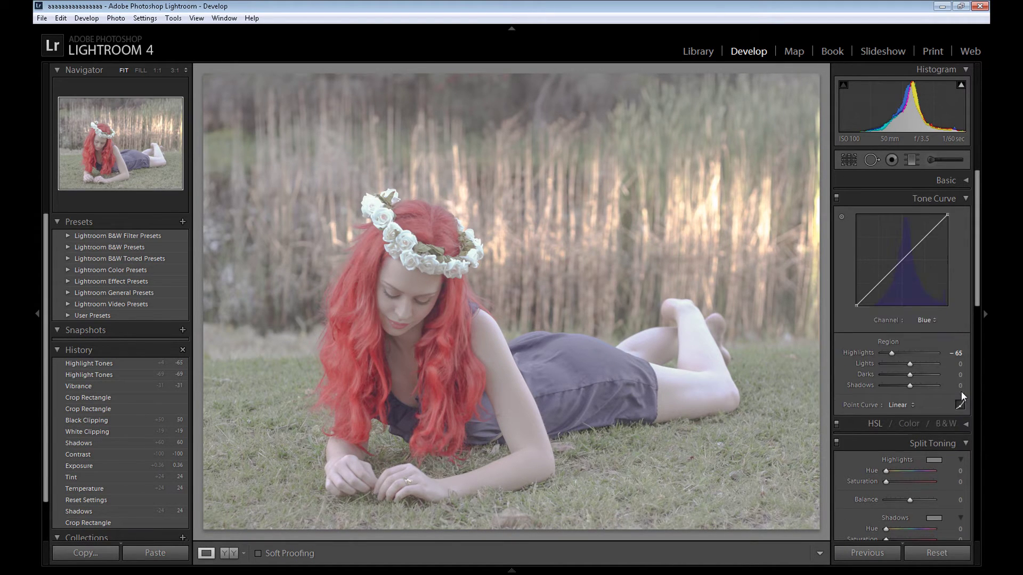
{"action": "left_click", "coordinate": [933, 320]}
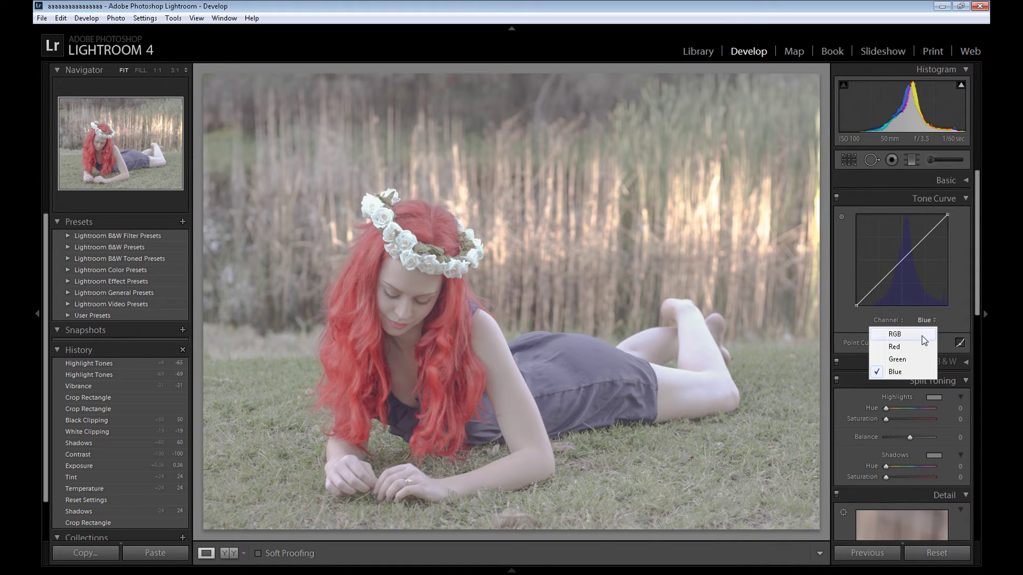
{"action": "left_click", "coordinate": [900, 361]}
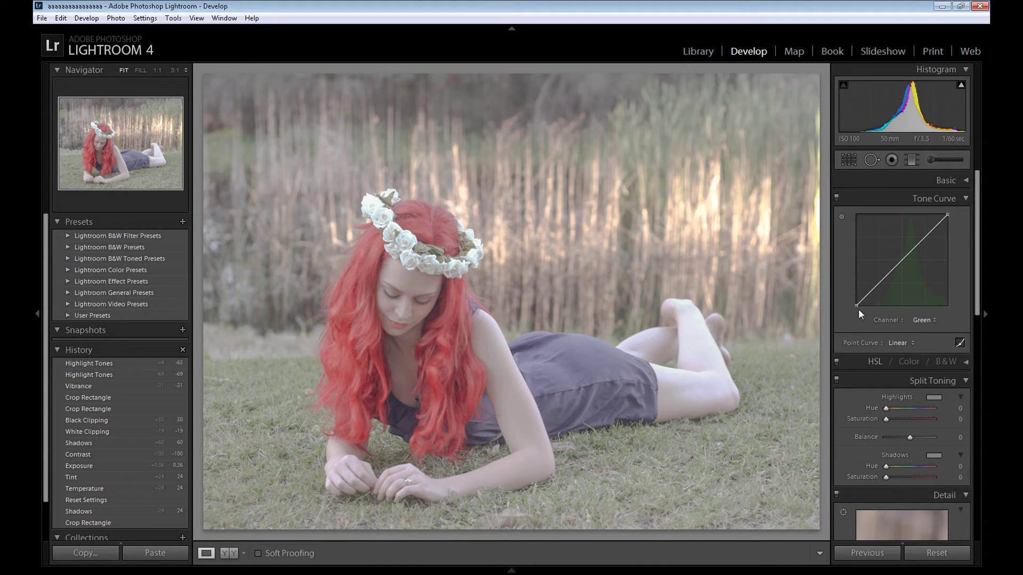
{"action": "left_click_drag", "start_coordinate": [856, 302], "coordinate": [864, 306]}
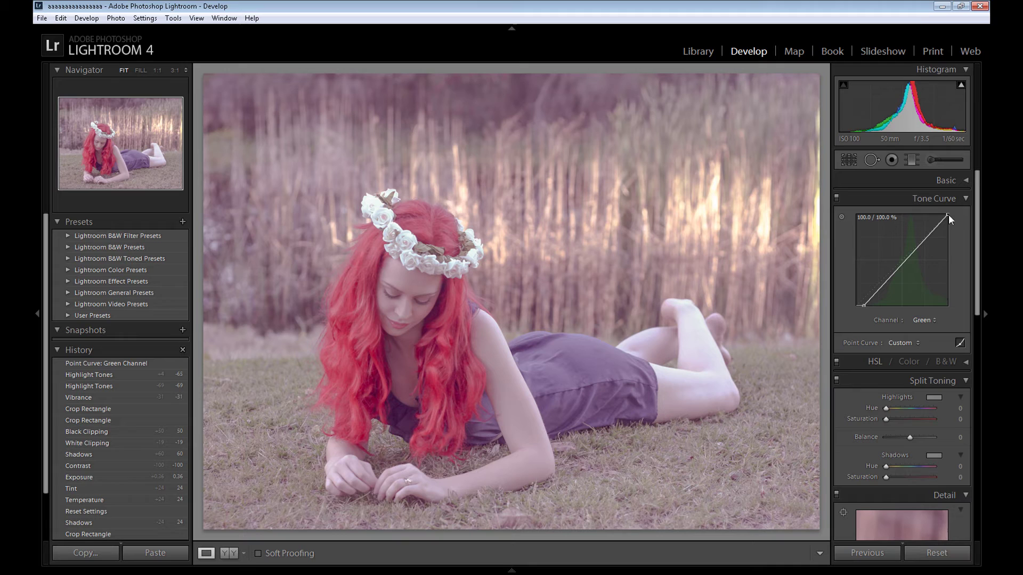
{"action": "left_click_drag", "start_coordinate": [948, 215], "coordinate": [939, 214]}
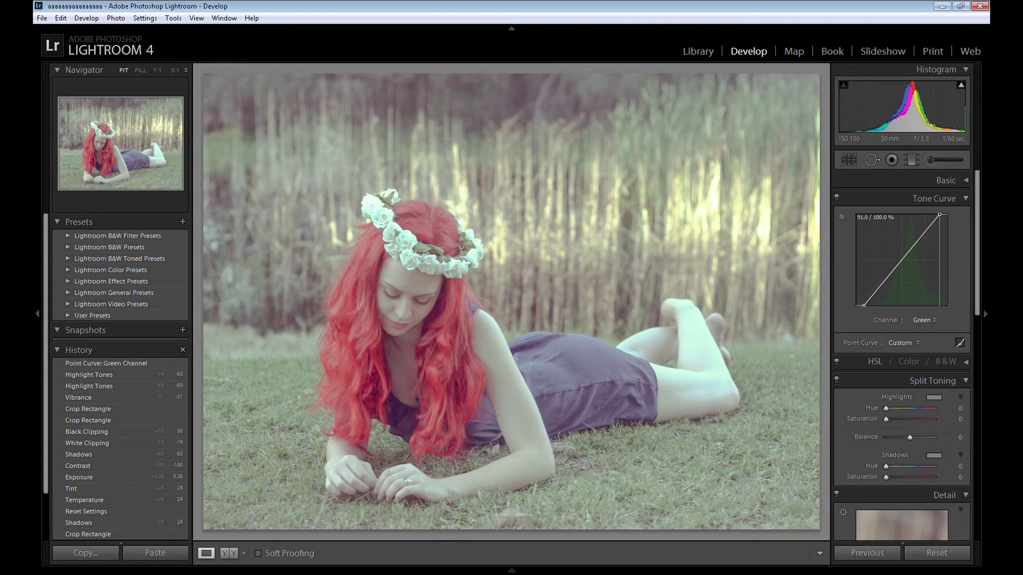
{"action": "left_click_drag", "start_coordinate": [939, 214], "coordinate": [939, 214]}
{"action": "left_click", "coordinate": [935, 322]}
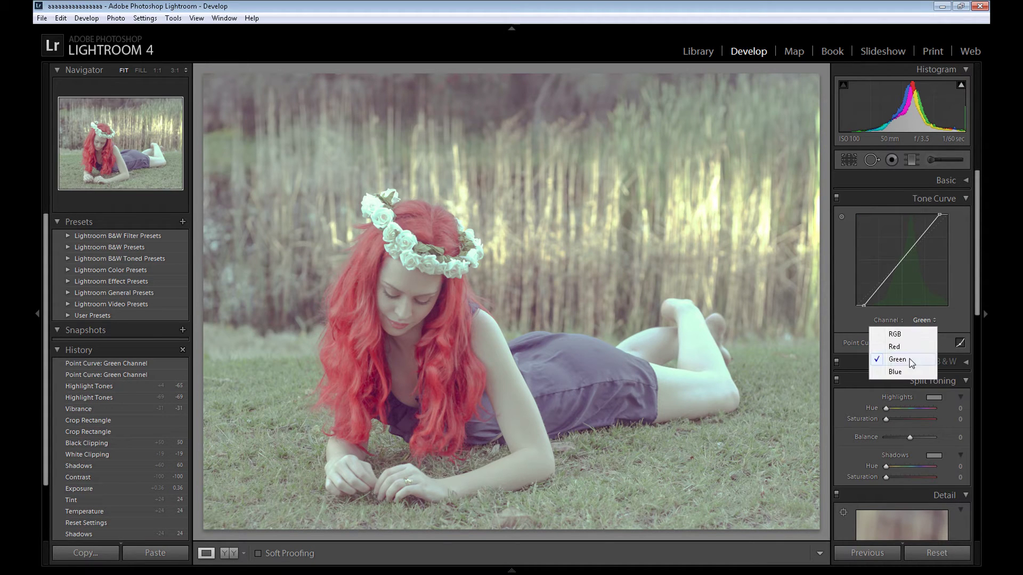
{"action": "left_click", "coordinate": [896, 372]}
Lift the Blue curve's black point to about 18% and lower its white point to about 87%
{"action": "left_click_drag", "start_coordinate": [856, 305], "coordinate": [856, 287]}
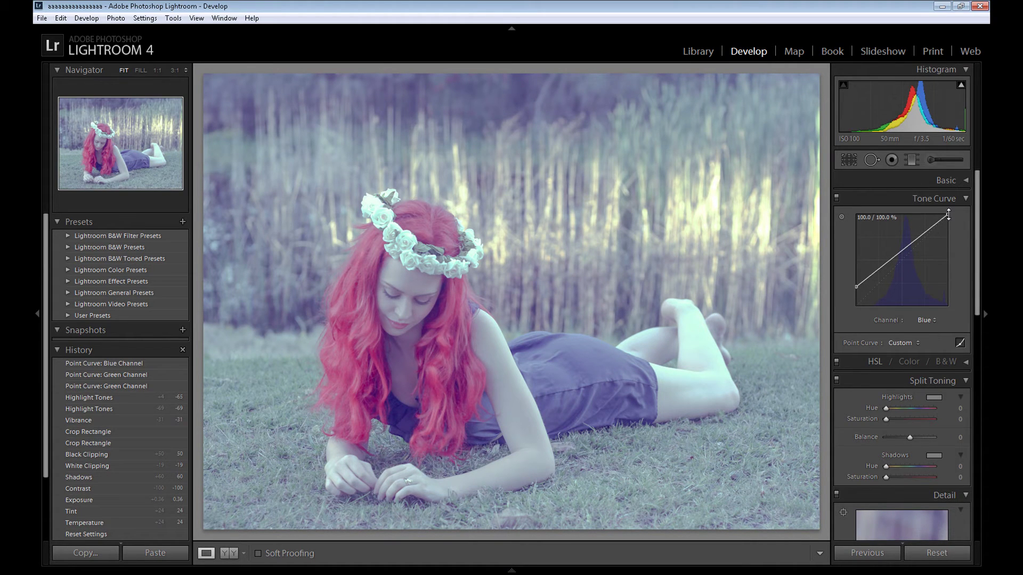
{"action": "left_click_drag", "start_coordinate": [948, 214], "coordinate": [947, 230]}
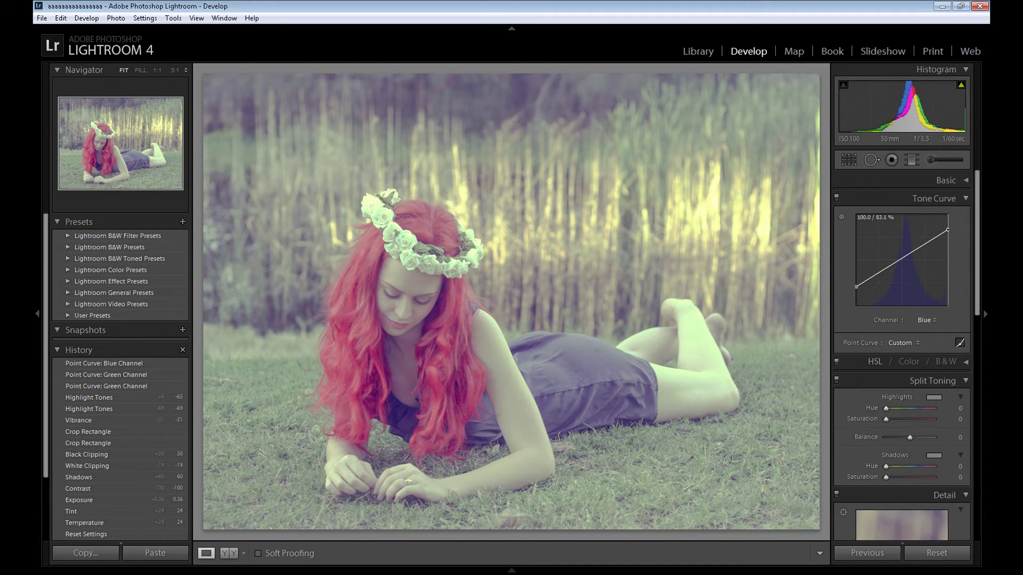
{"action": "left_click_drag", "start_coordinate": [947, 229], "coordinate": [948, 227]}
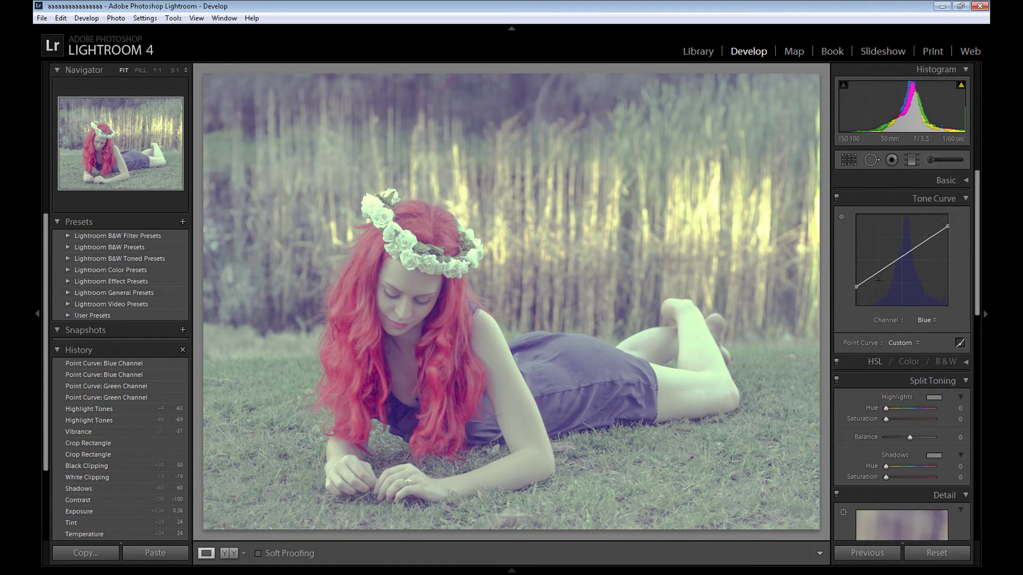
Give the Split Toning highlights a yellow tint of Hue 46, Saturation 18
{"action": "left_click", "coordinate": [965, 199]}
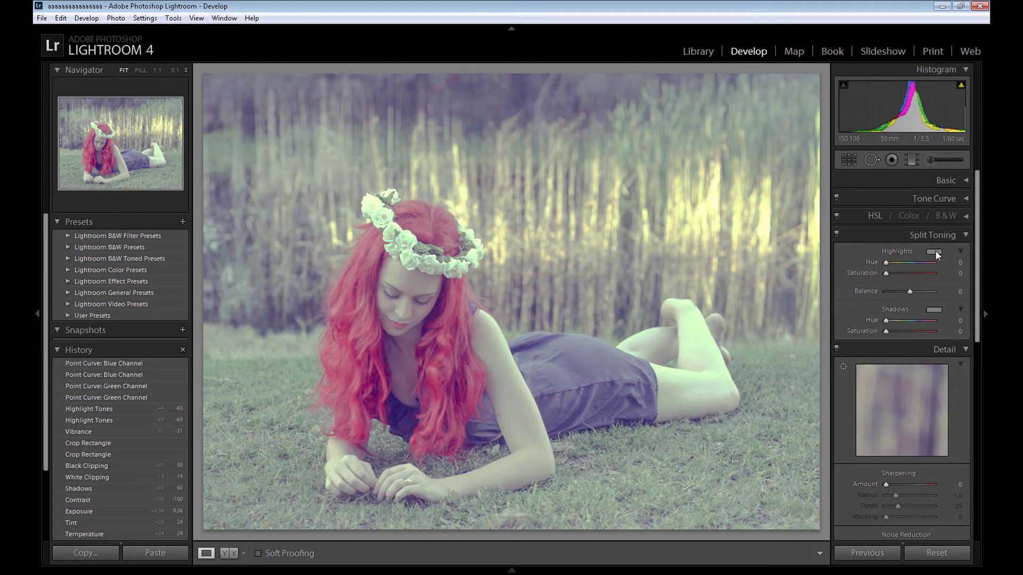
{"action": "left_click", "coordinate": [934, 251]}
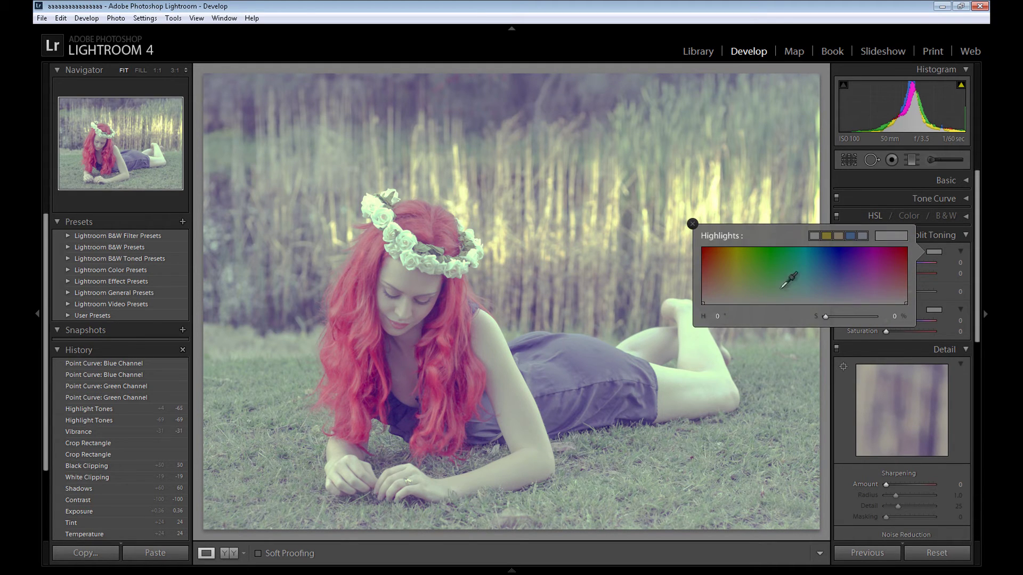
{"action": "left_click", "coordinate": [729, 294]}
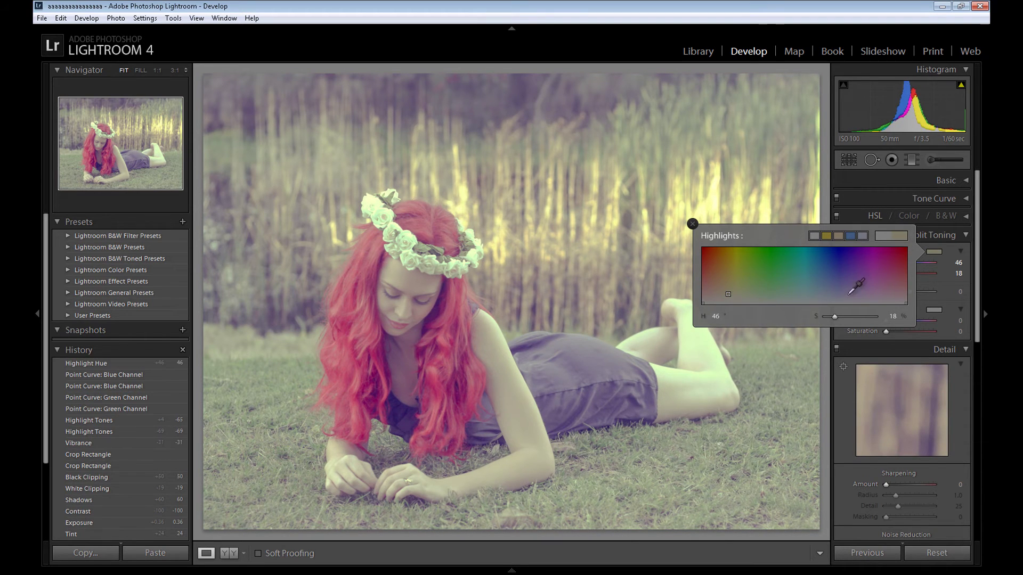
{"action": "left_click", "coordinate": [941, 295]}
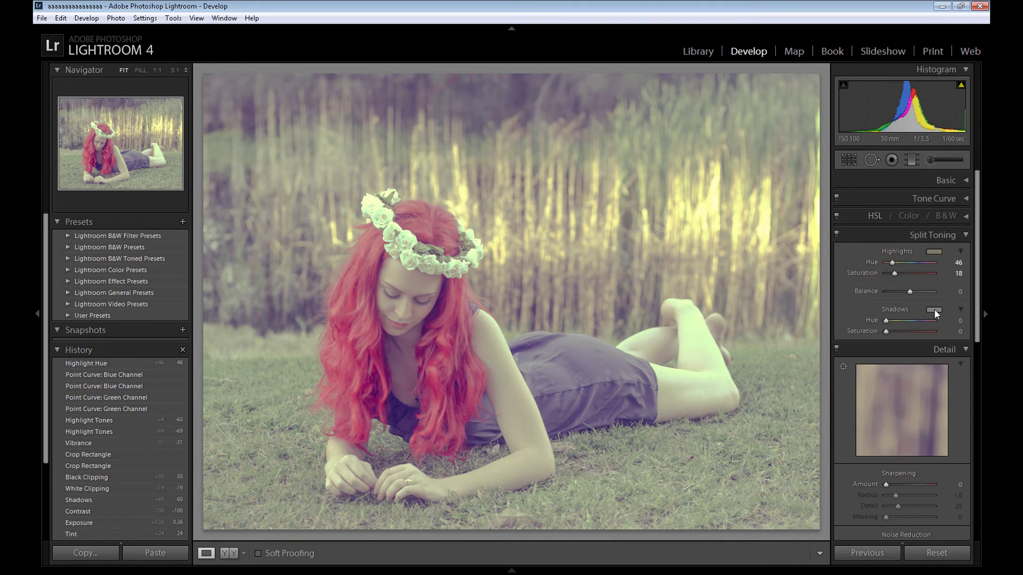
Give the Split Toning shadows a blue tint of Hue 191, Saturation 13
{"action": "left_click", "coordinate": [934, 309]}
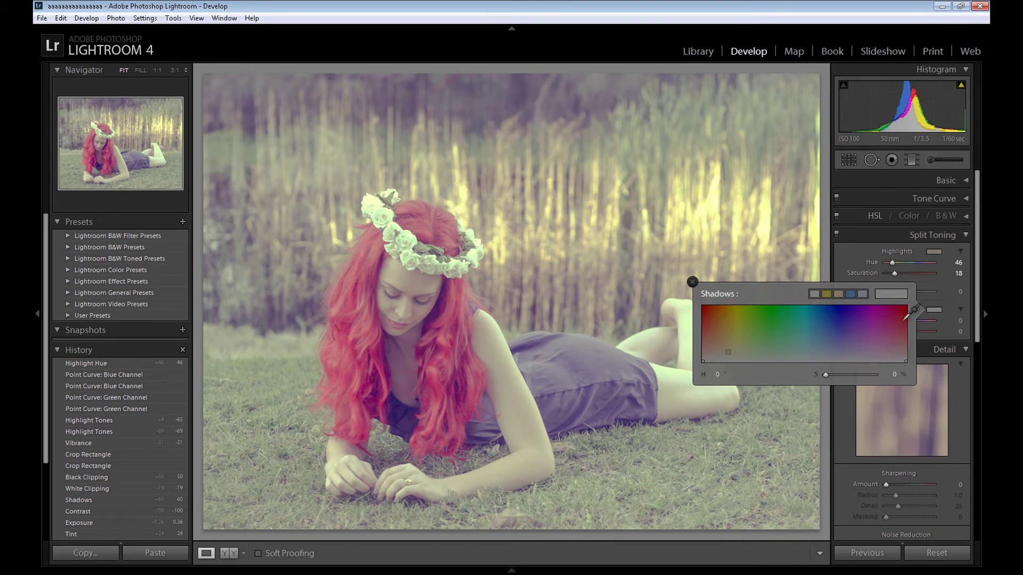
{"action": "left_click", "coordinate": [812, 354]}
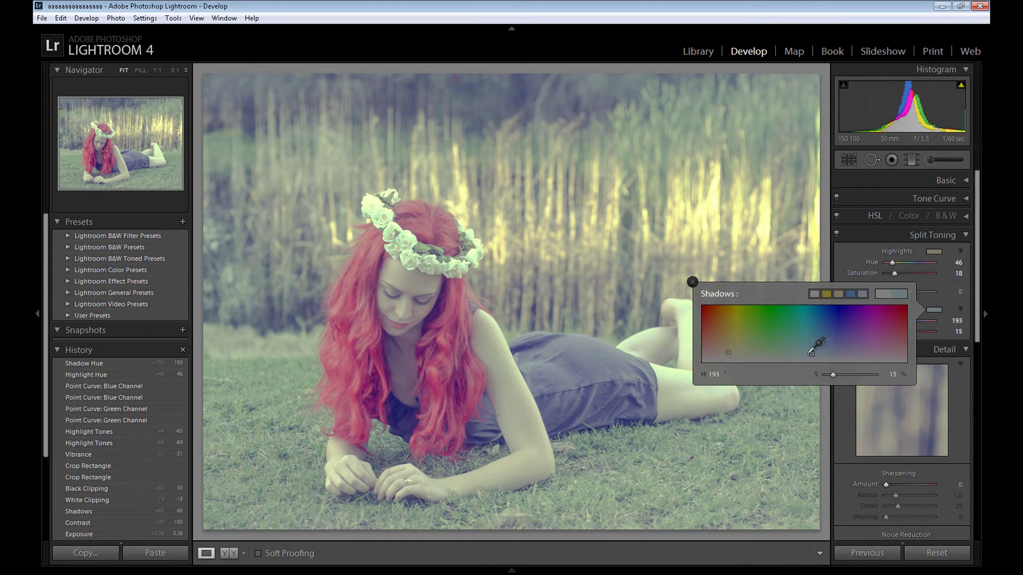
{"action": "left_click_drag", "start_coordinate": [811, 353], "coordinate": [810, 354]}
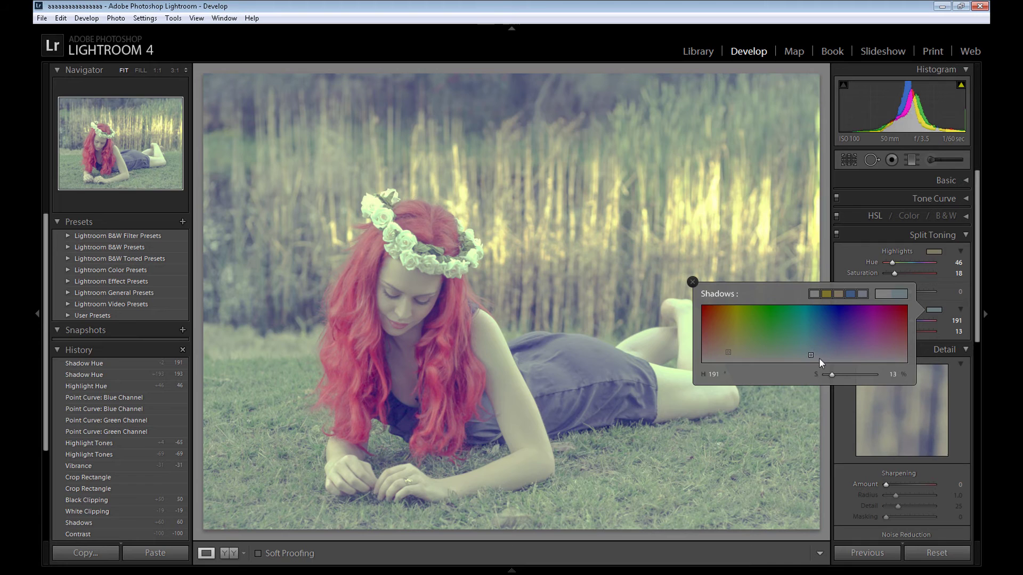
{"action": "left_click", "coordinate": [970, 299]}
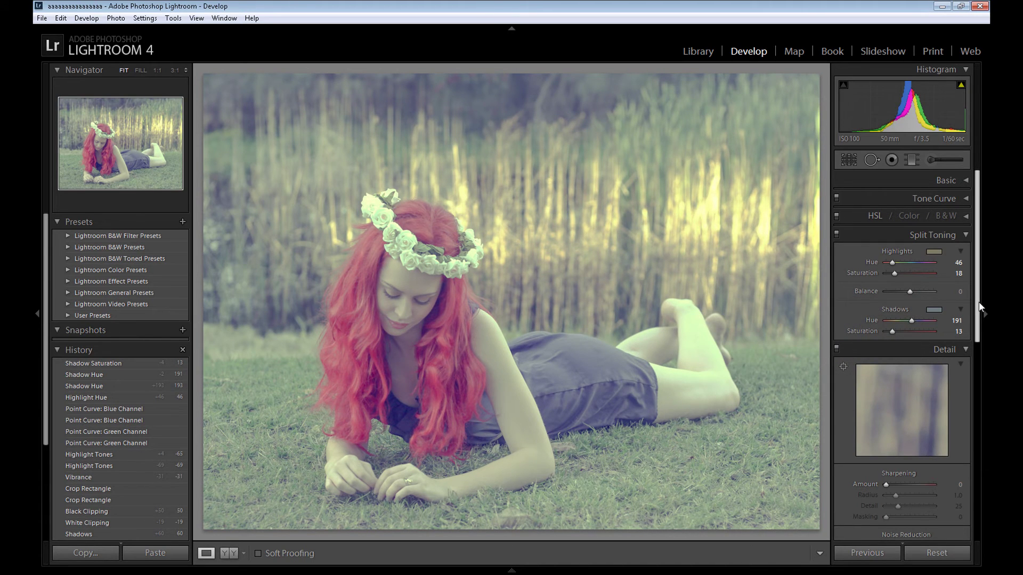
{"action": "left_click", "coordinate": [963, 235]}
Set the Detail panel's Sharpening Amount to 75
{"action": "scroll", "coordinate": [966, 285], "scroll_direction": "down", "scroll_amount": 3}
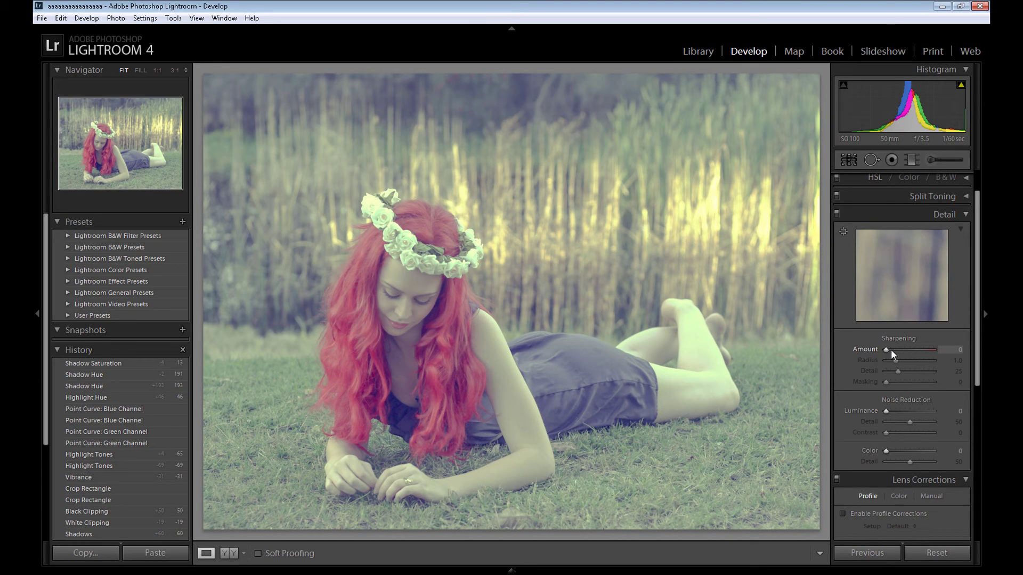
{"action": "left_click_drag", "start_coordinate": [887, 350], "coordinate": [909, 350]}
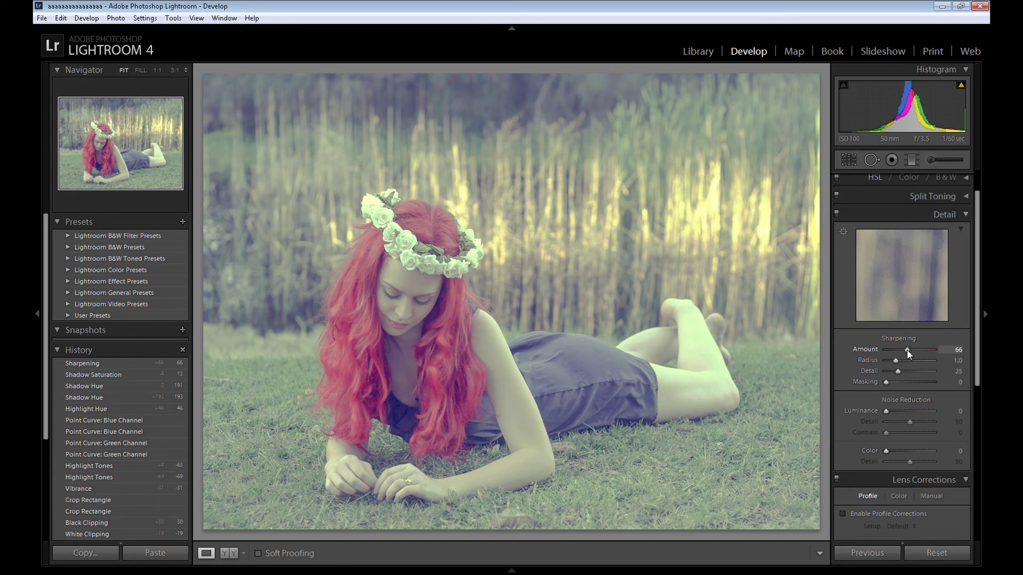
{"action": "left_click_drag", "start_coordinate": [907, 350], "coordinate": [911, 351]}
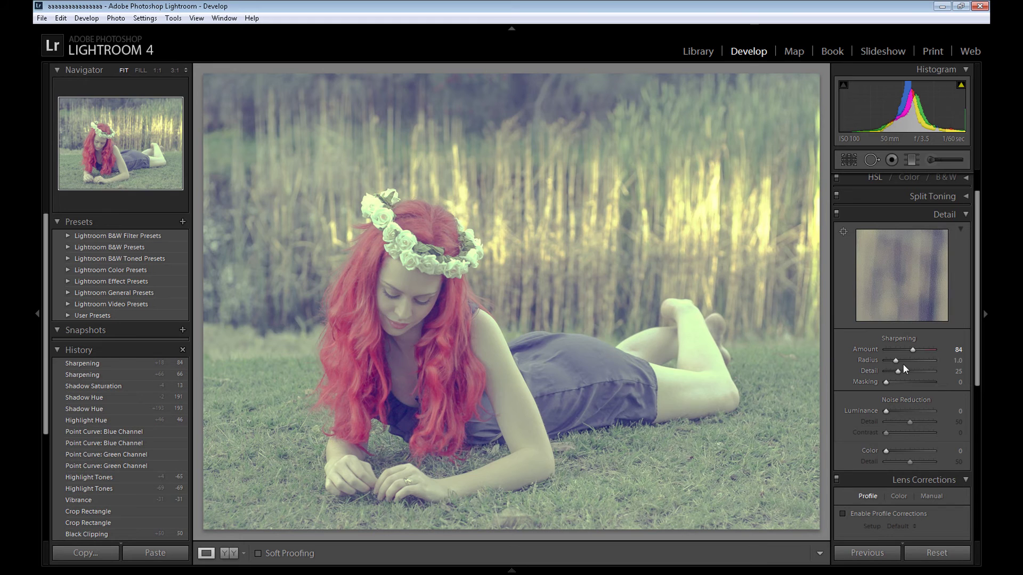
{"action": "left_click_drag", "start_coordinate": [913, 349], "coordinate": [909, 349]}
{"action": "left_click_drag", "start_coordinate": [978, 331], "coordinate": [976, 341]}
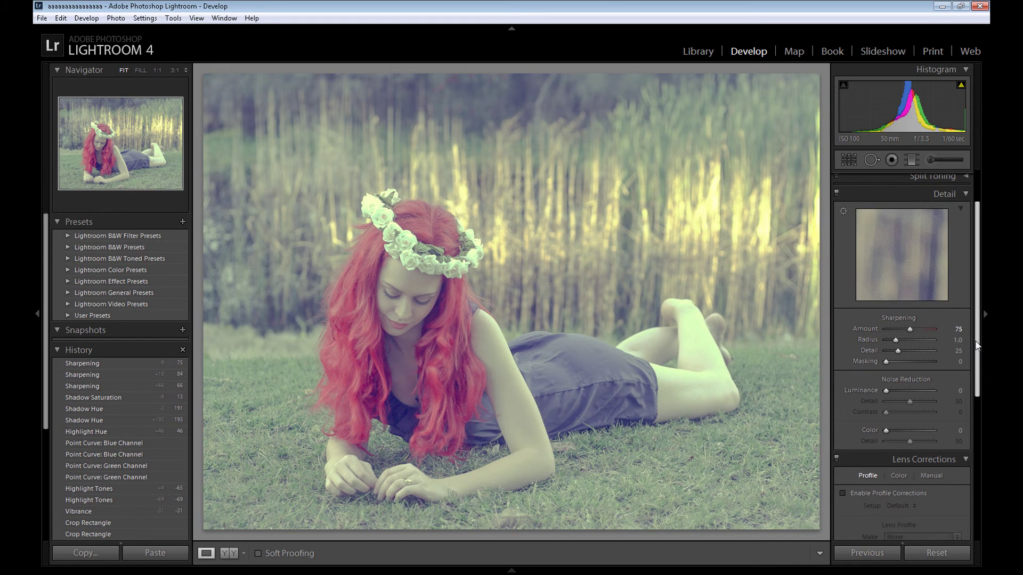
Fold away Detail, then set Post-Crop Vignetting to Amount -81 and Feather 58, trying different Midpoint values
{"action": "left_click", "coordinate": [963, 194]}
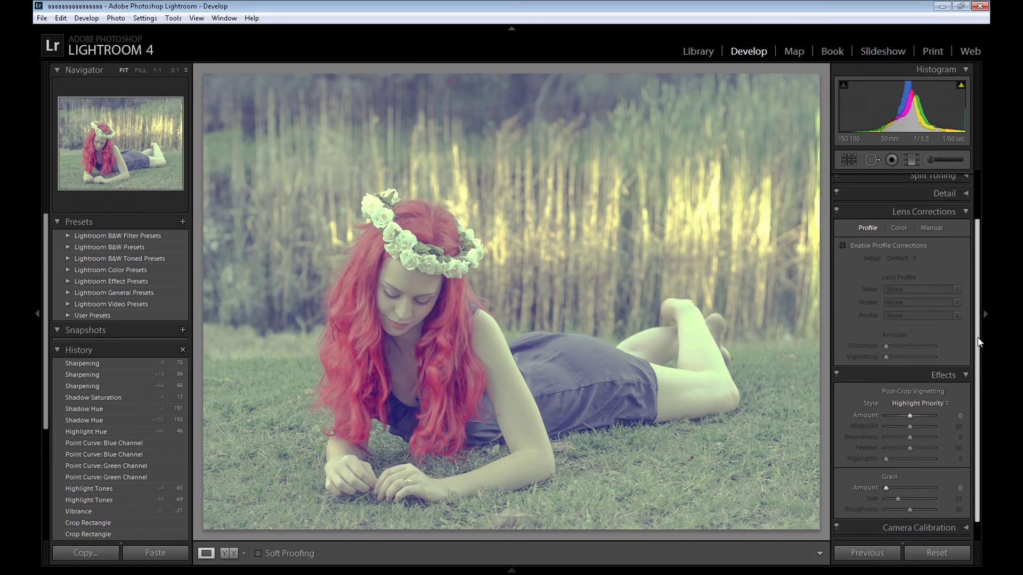
{"action": "left_click_drag", "start_coordinate": [978, 342], "coordinate": [979, 362]}
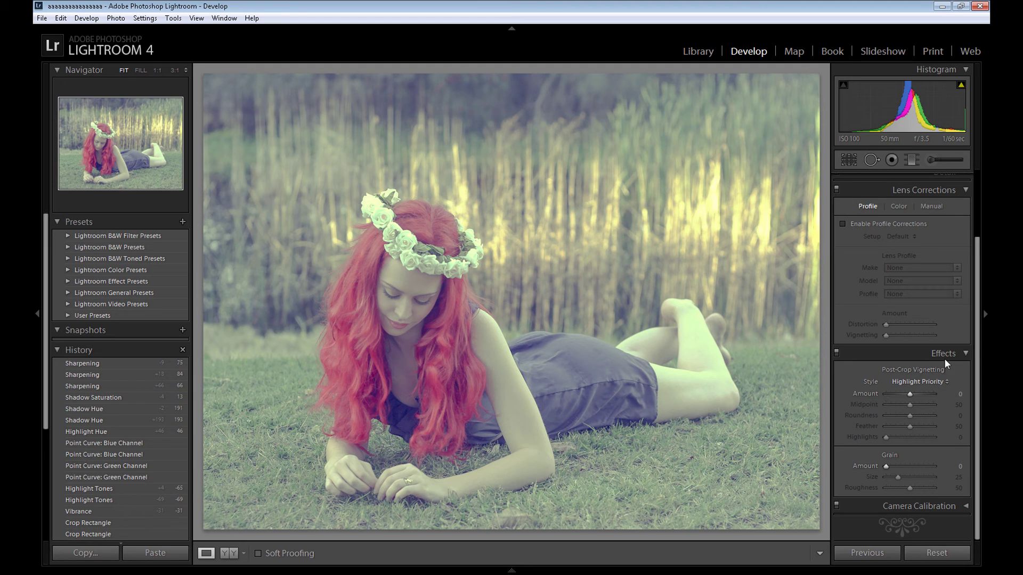
{"action": "left_click", "coordinate": [902, 393]}
{"action": "left_click_drag", "start_coordinate": [899, 392], "coordinate": [891, 394]}
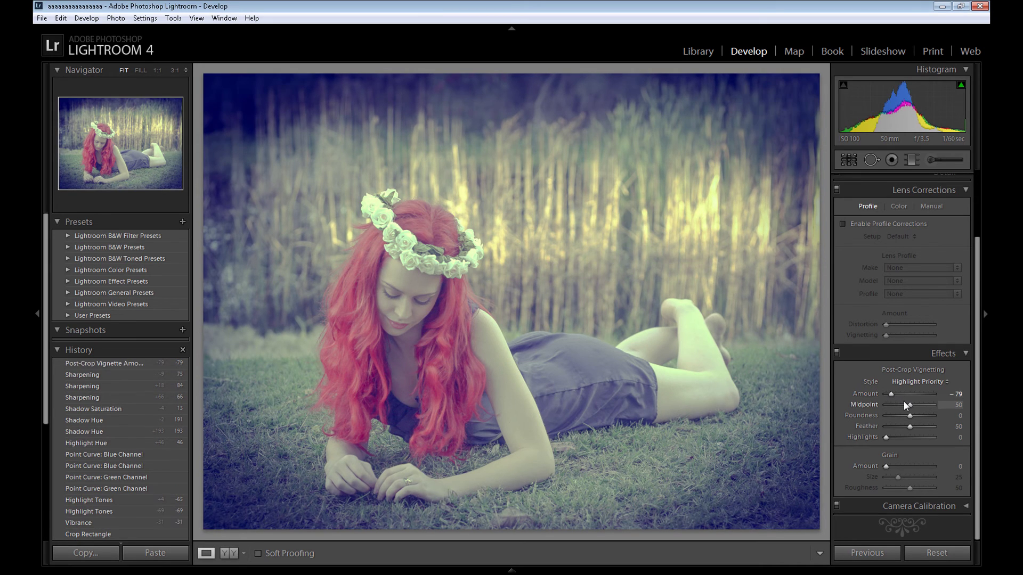
{"action": "left_click", "coordinate": [900, 405]}
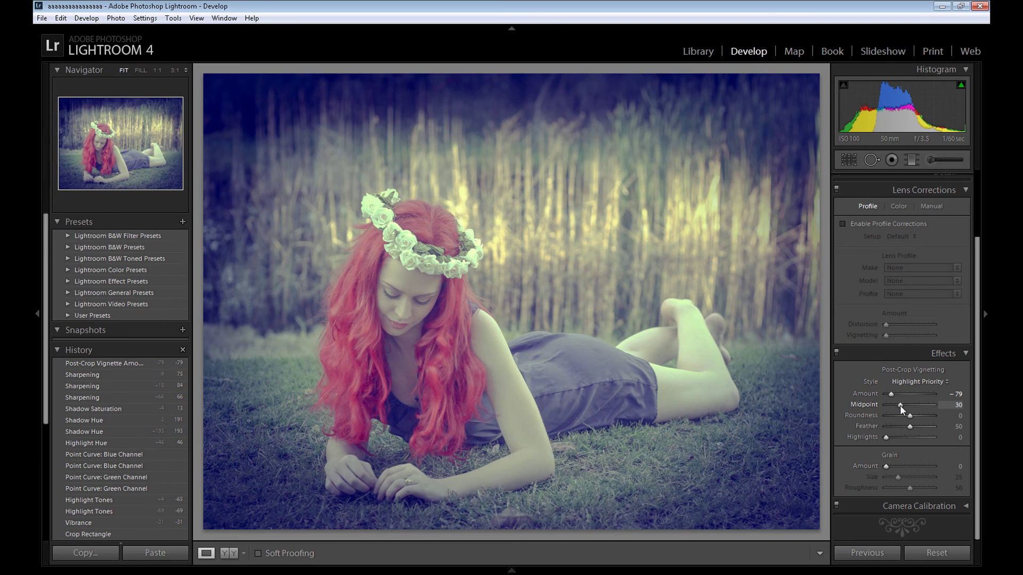
{"action": "left_click_drag", "start_coordinate": [900, 405], "coordinate": [910, 408]}
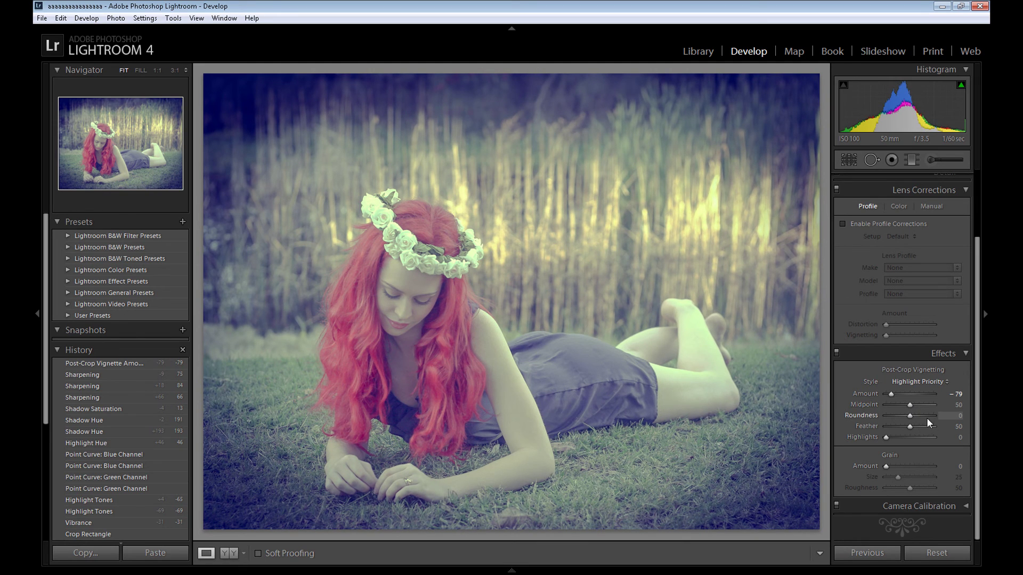
{"action": "left_click_drag", "start_coordinate": [910, 426], "coordinate": [913, 426]}
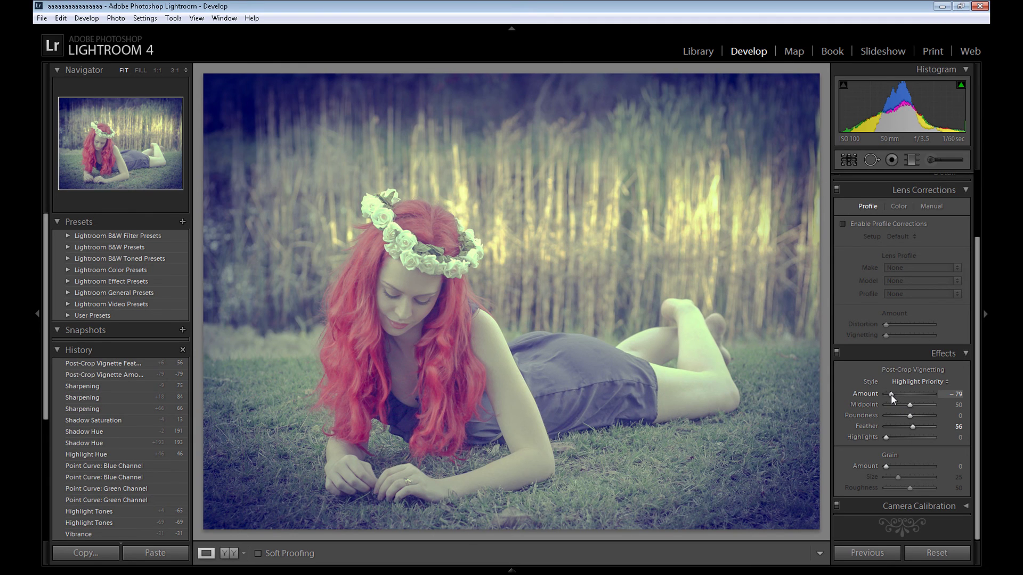
{"action": "left_click_drag", "start_coordinate": [891, 394], "coordinate": [890, 394]}
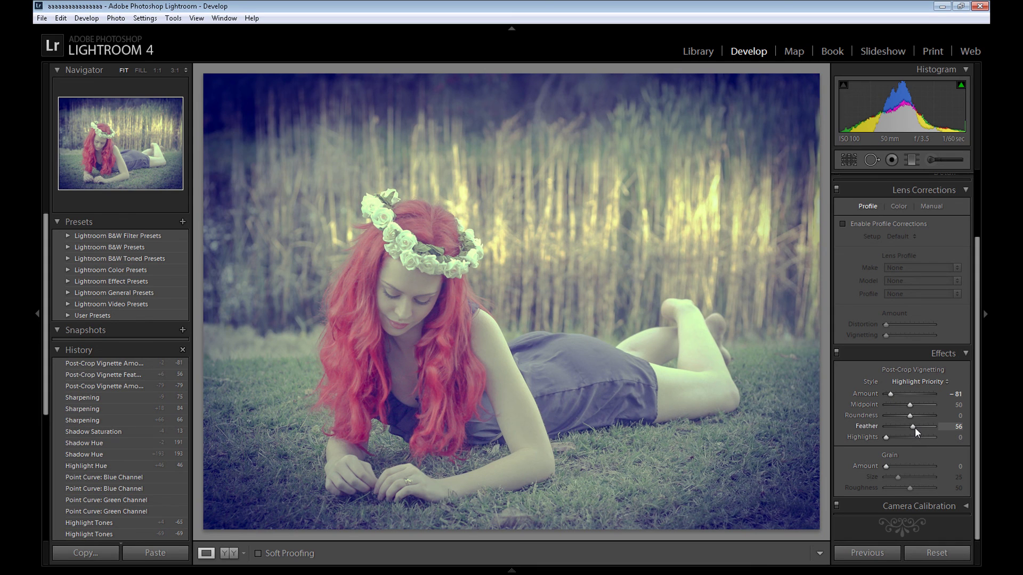
{"action": "left_click_drag", "start_coordinate": [914, 426], "coordinate": [915, 426]}
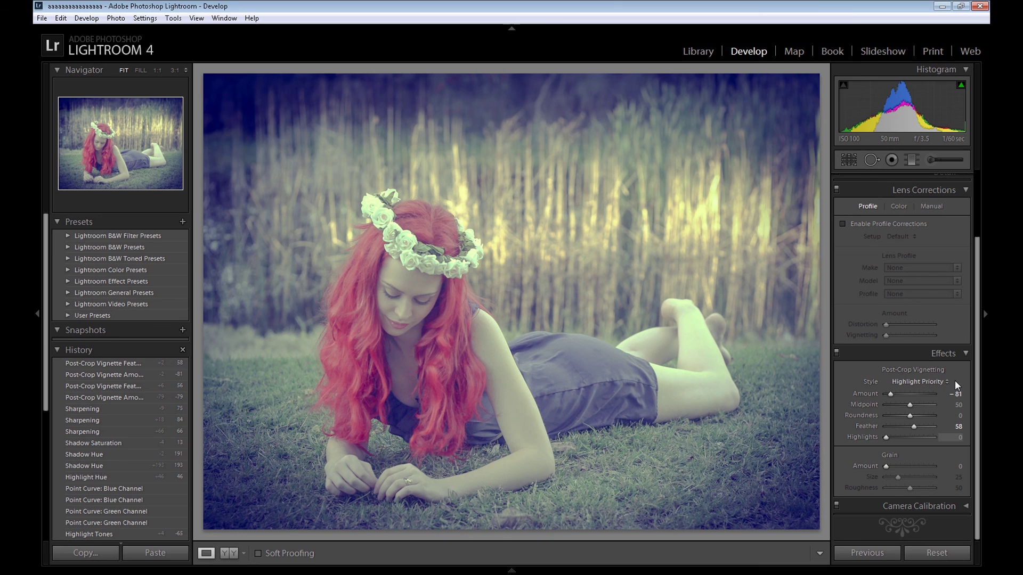
Collapse Lens Corrections and Effects, view the Crop Rectangle history state, then return to Post-Crop Vignette
{"action": "left_click", "coordinate": [966, 187]}
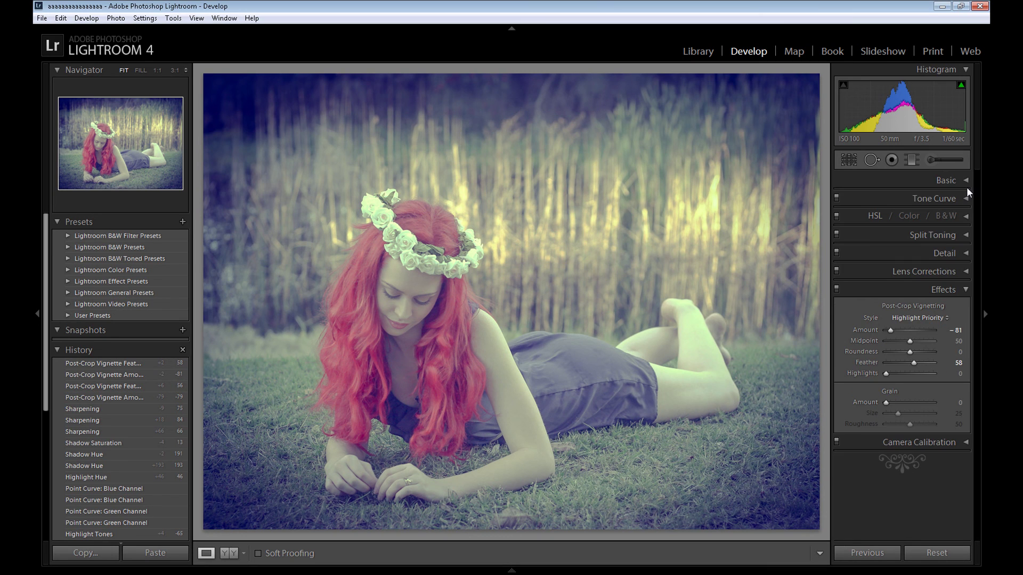
{"action": "left_click", "coordinate": [965, 290]}
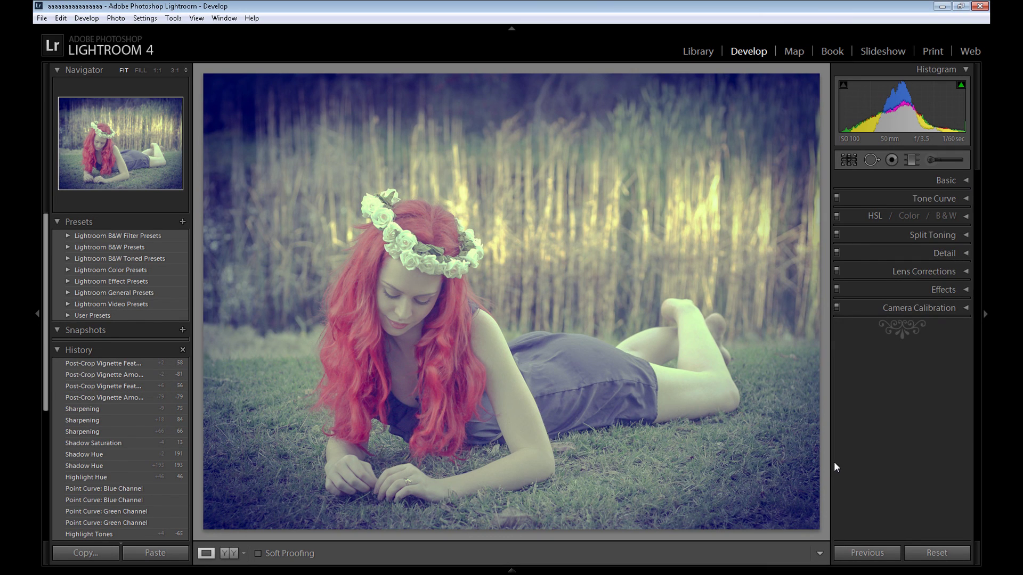
{"action": "scroll", "coordinate": [146, 416], "scroll_direction": "up", "scroll_amount": 2}
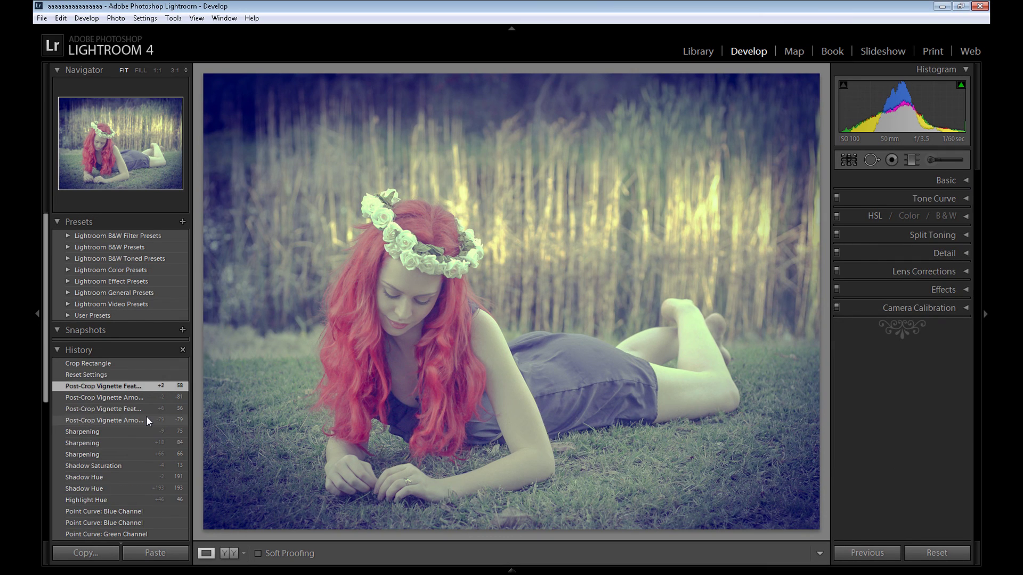
{"action": "left_click", "coordinate": [126, 363]}
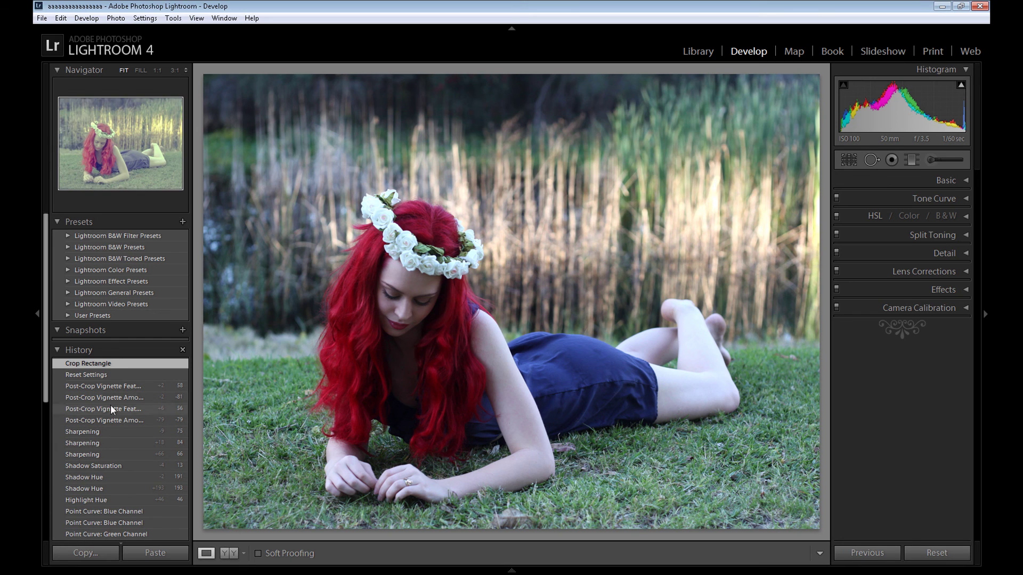
{"action": "left_click", "coordinate": [117, 384]}
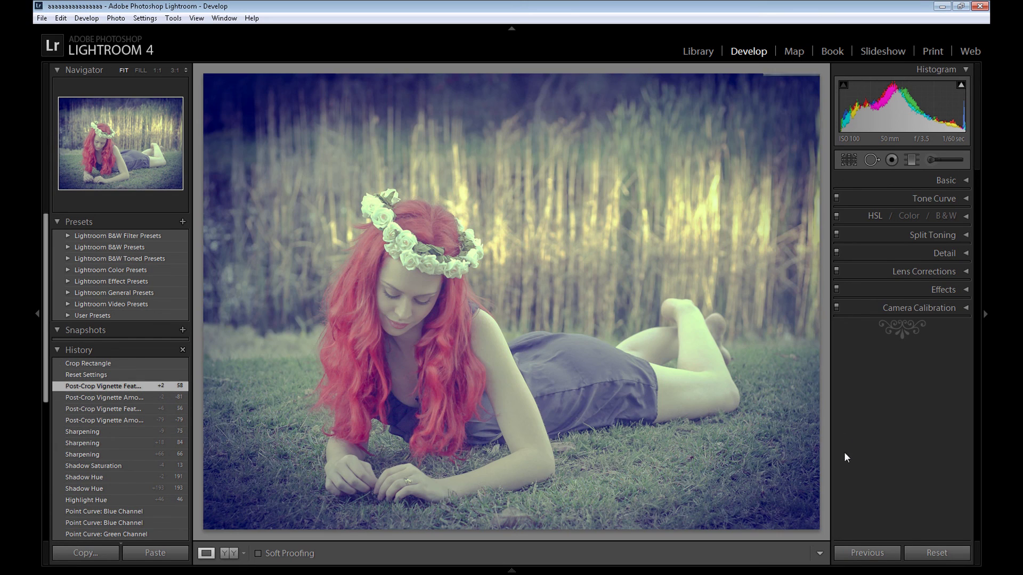